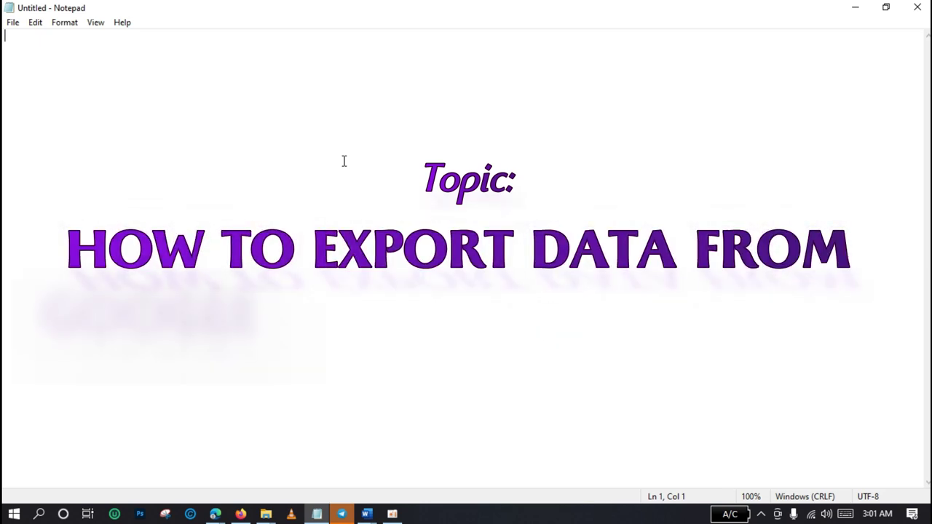
Type the title 'How to export data from your Google Form to Google Spreadsheet' and start a new line
type("How to export data from your Google Form to Google Spreadsheet")
key("Return")
key("Return")
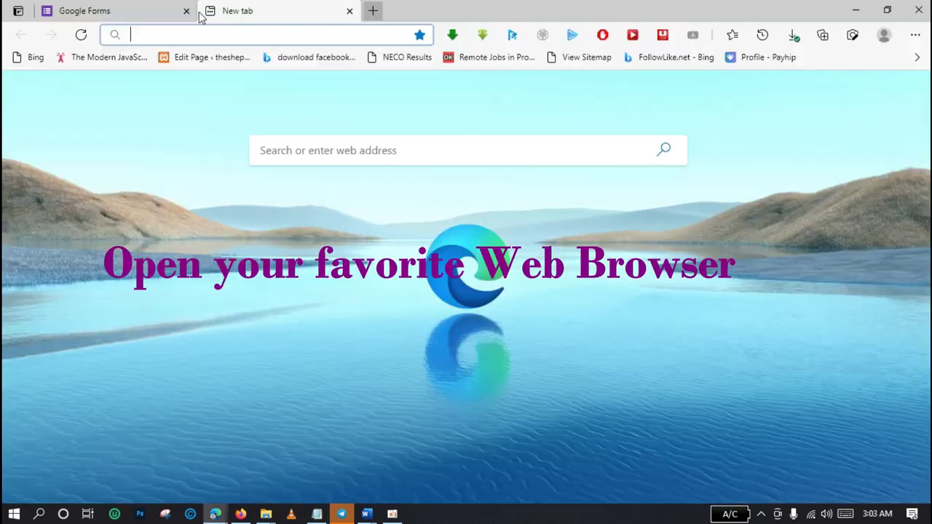
Replace the old Google Forms tab with a new one at forms.google.com
left_click(187, 10)
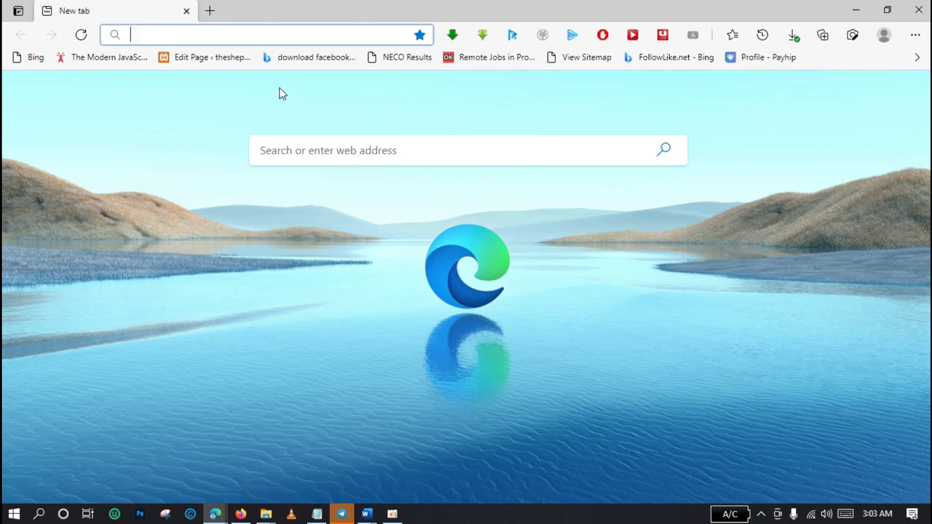
left_click(219, 36)
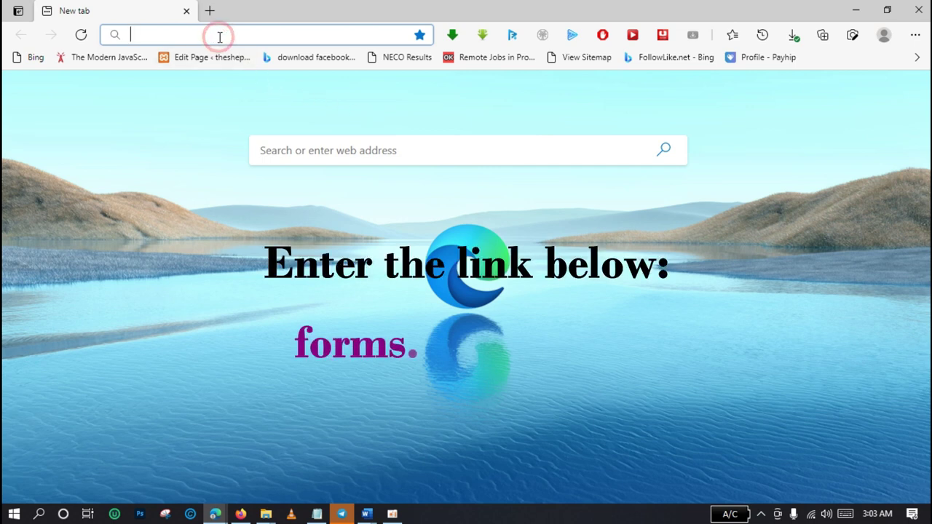
type("f")
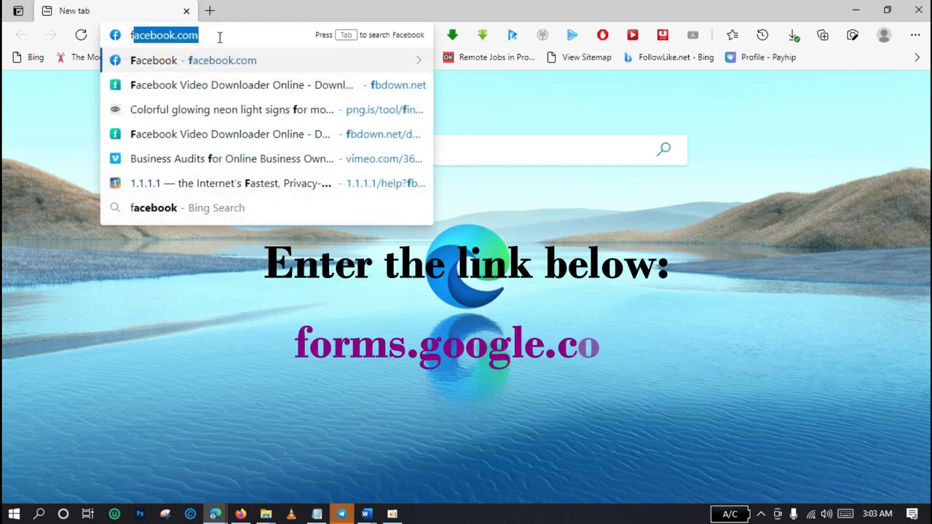
type("orms")
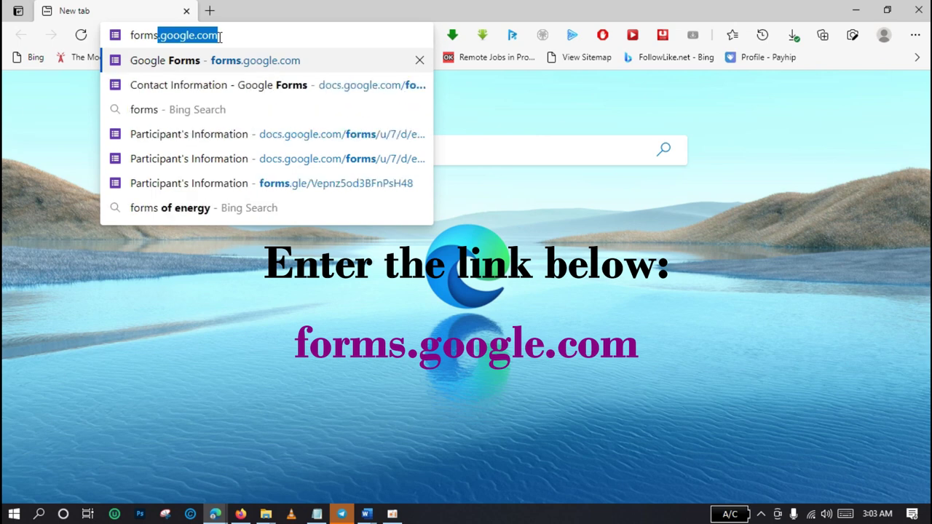
key("Return")
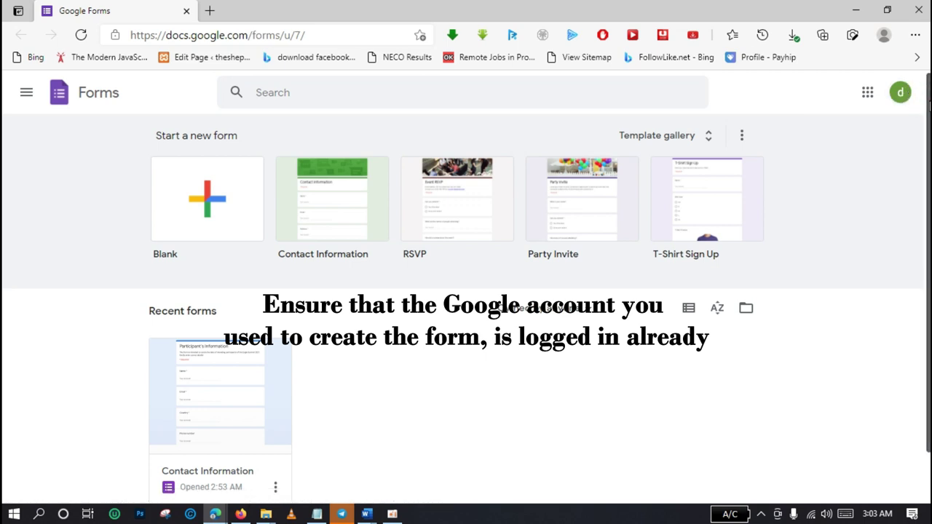
Bring up the options menu for the Contact Information card under Recent forms
left_click_drag(929, 106, 928, 111)
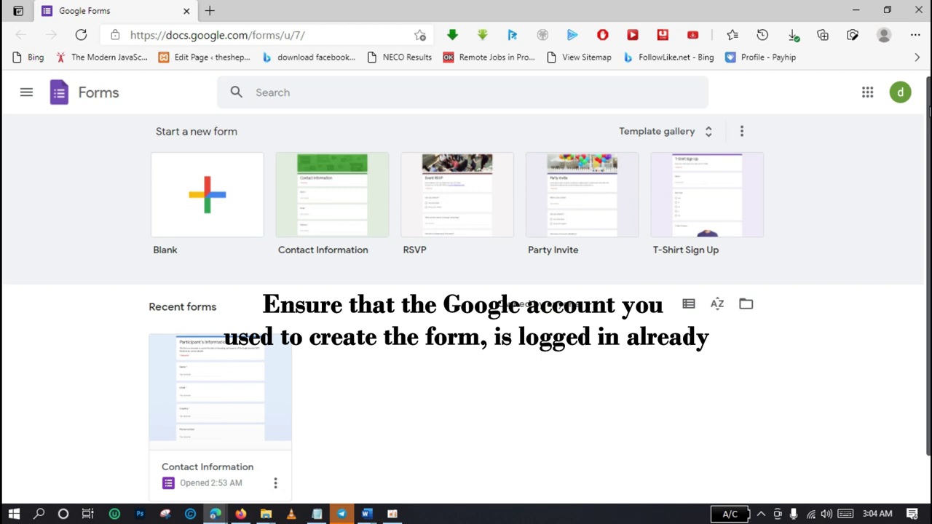
mouse_move(929, 110)
left_mouse_down()
mouse_move(929, 147)
mouse_move(929, 107)
left_mouse_up()
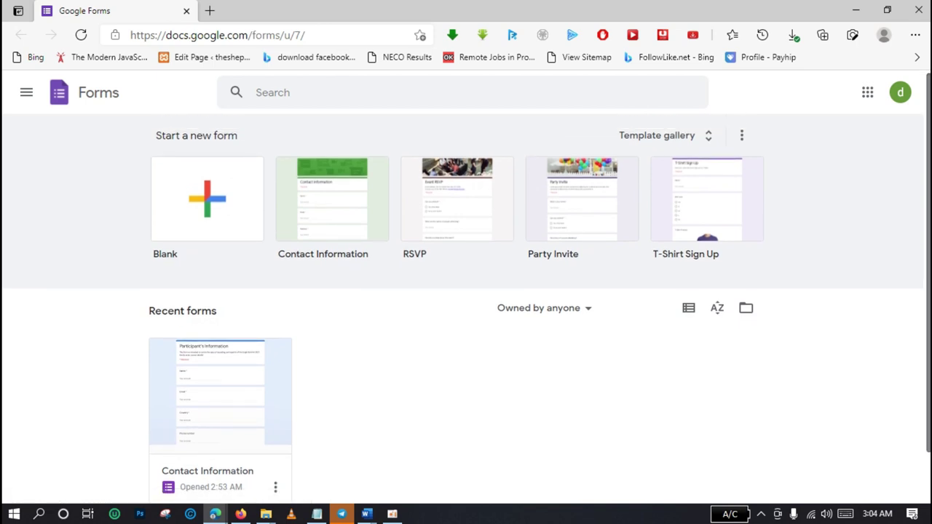
scroll(360, 206, "down", 2)
scroll(361, 206, "up", 1)
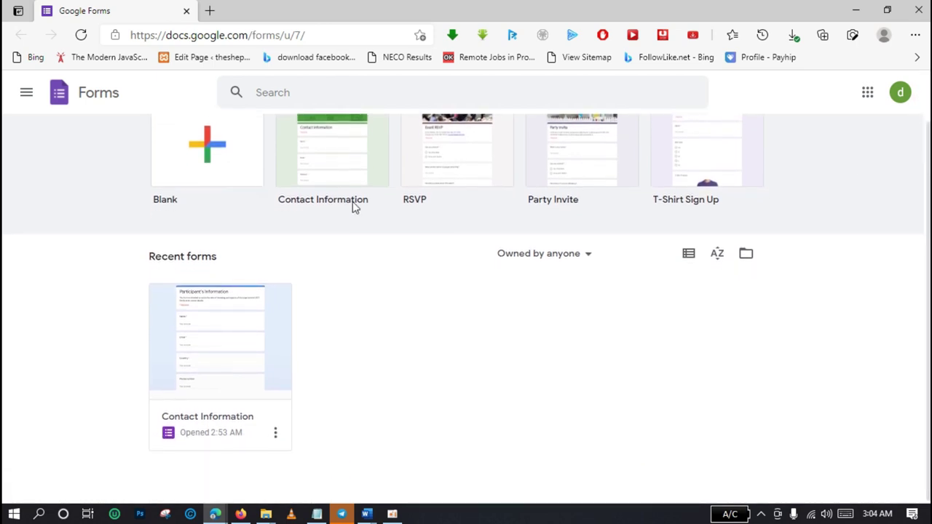
right_click(235, 358)
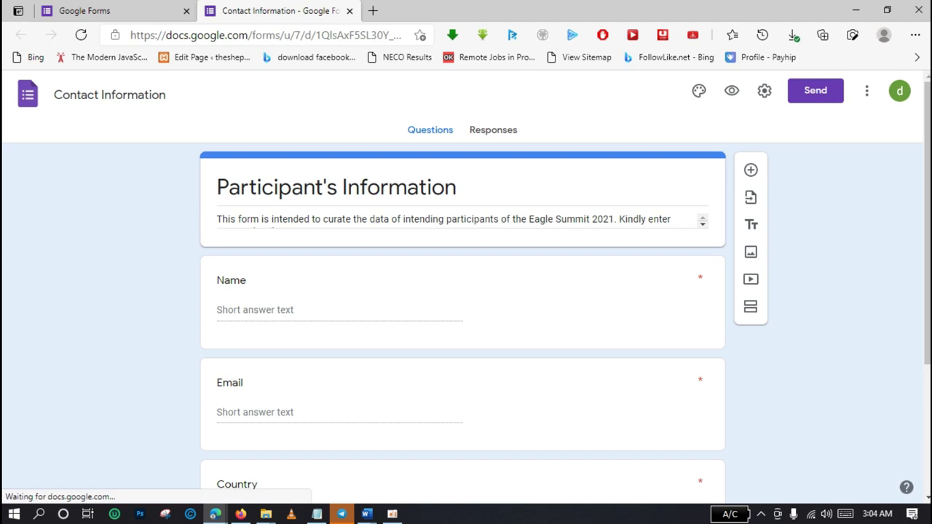
Scroll through the Contact Information form's questions, then view its Responses
scroll(466, 279, "down", 1)
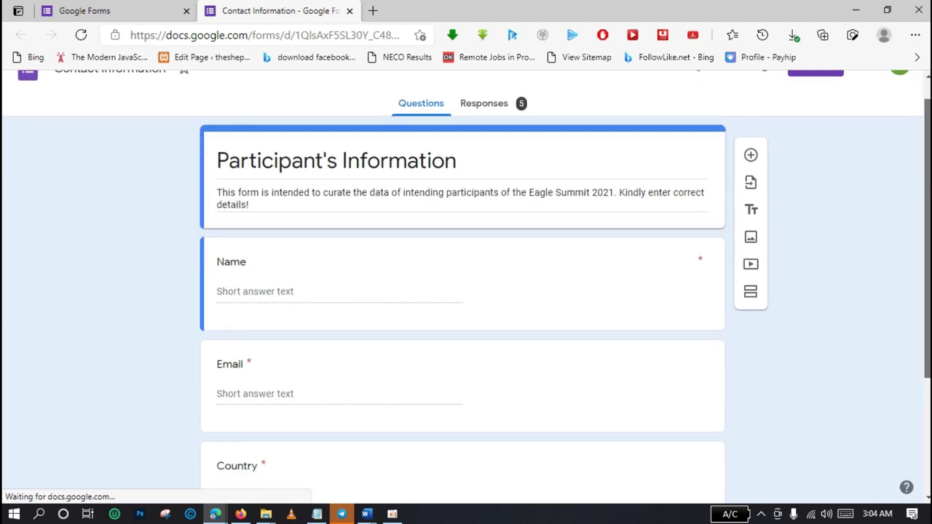
scroll(466, 278, "down", 2)
scroll(466, 291, "up", 3)
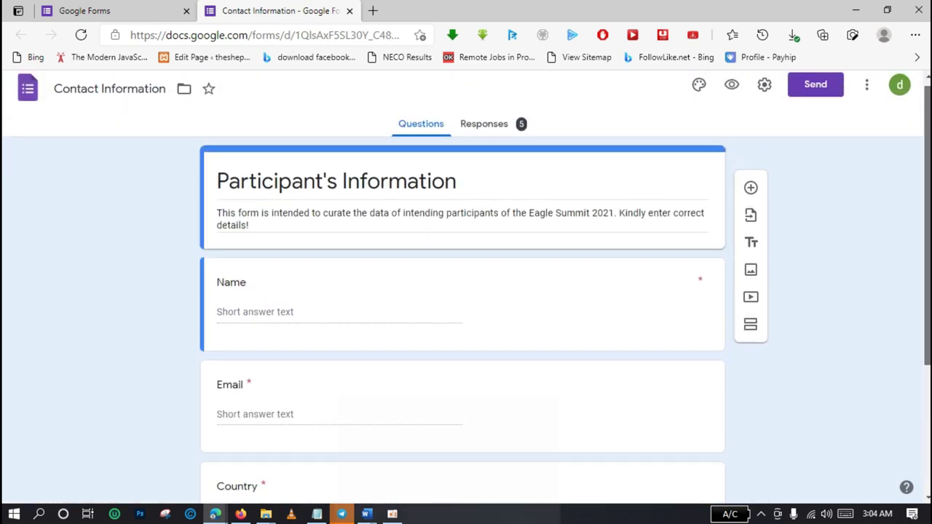
scroll(466, 291, "down", 1)
scroll(466, 291, "up", 1)
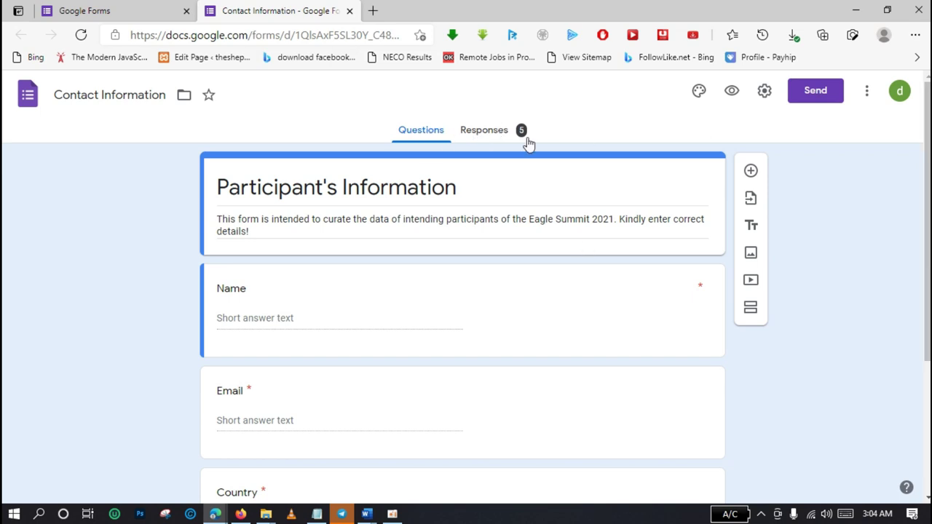
left_click(477, 138)
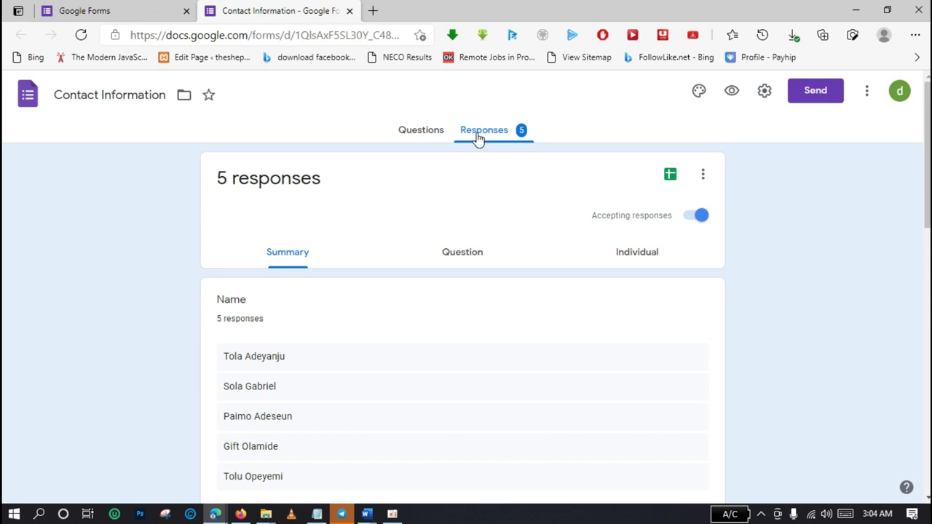
Review the responses, recheck the question fields, and return to the Responses summary
scroll(923, 140, "down", 3)
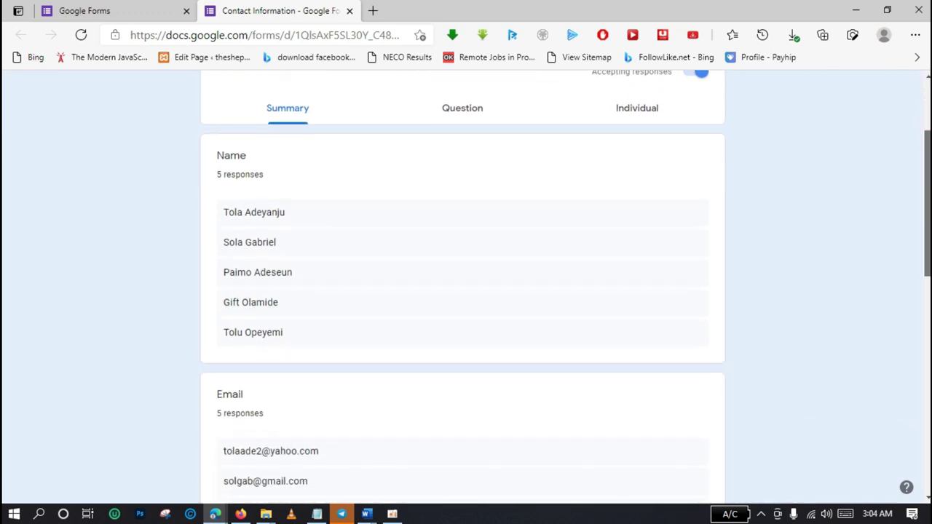
scroll(463, 291, "down", 1)
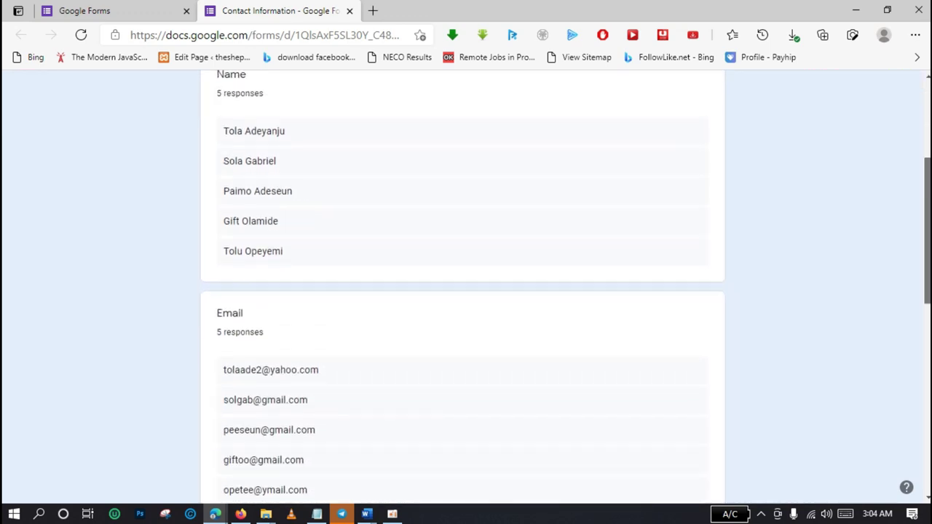
scroll(463, 291, "up", 1)
scroll(463, 291, "up", 3)
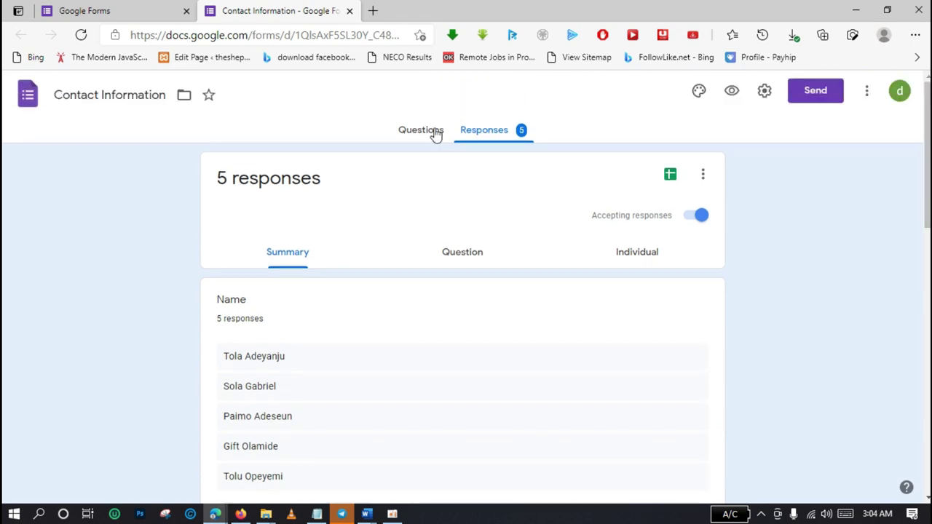
left_click(429, 133)
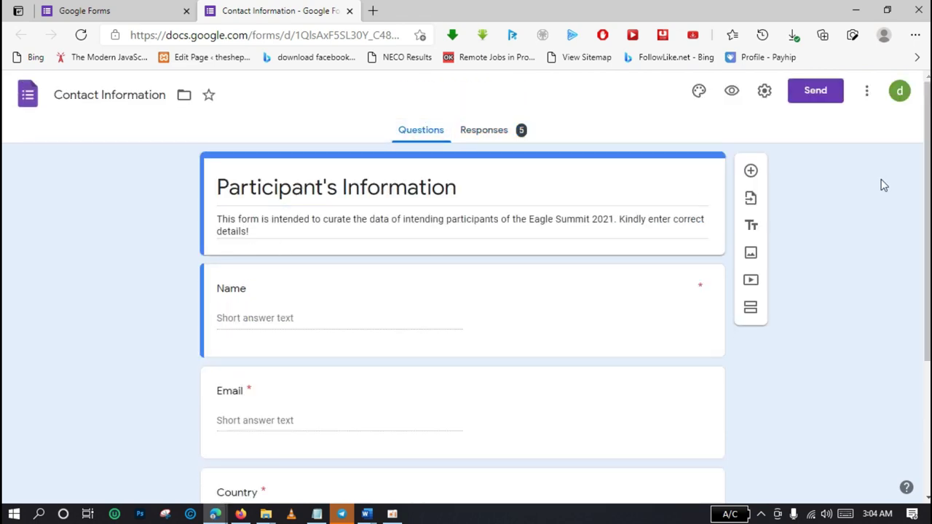
scroll(509, 196, "down", 1)
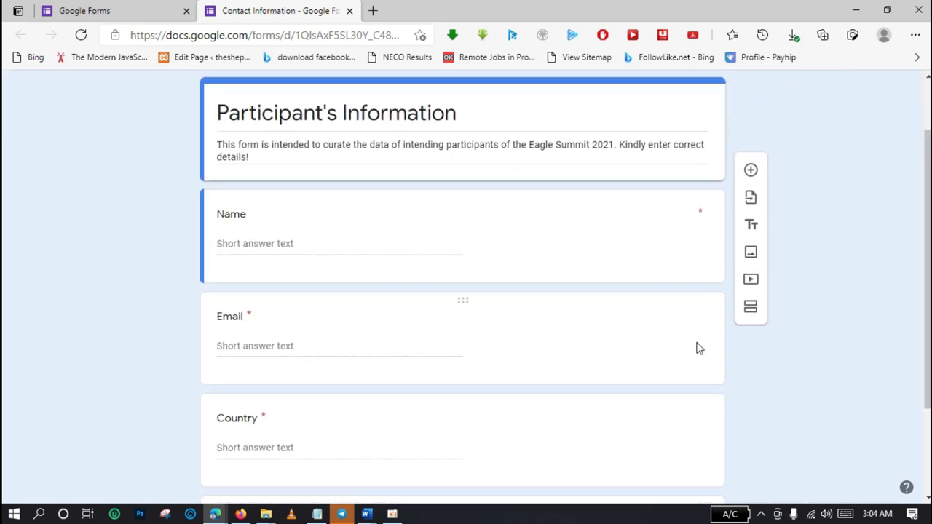
scroll(800, 386, "down", 2)
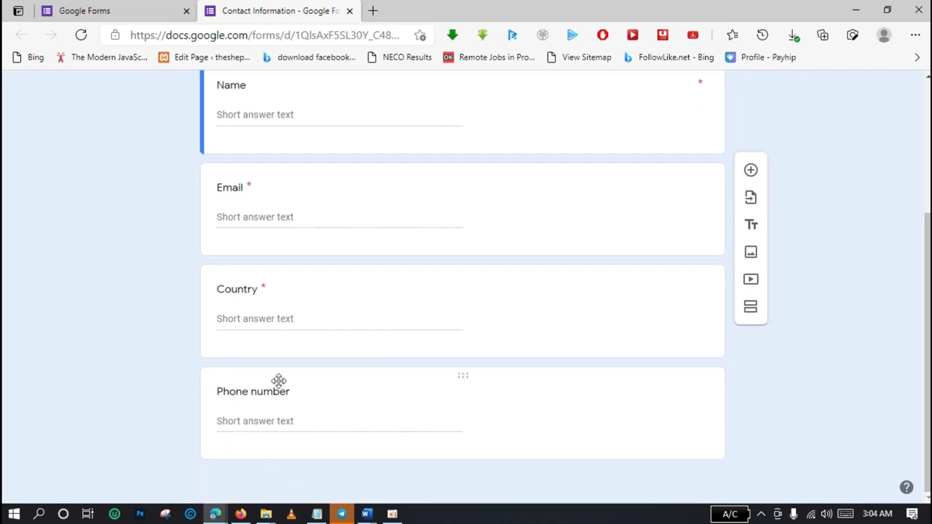
scroll(280, 395, "up", 3)
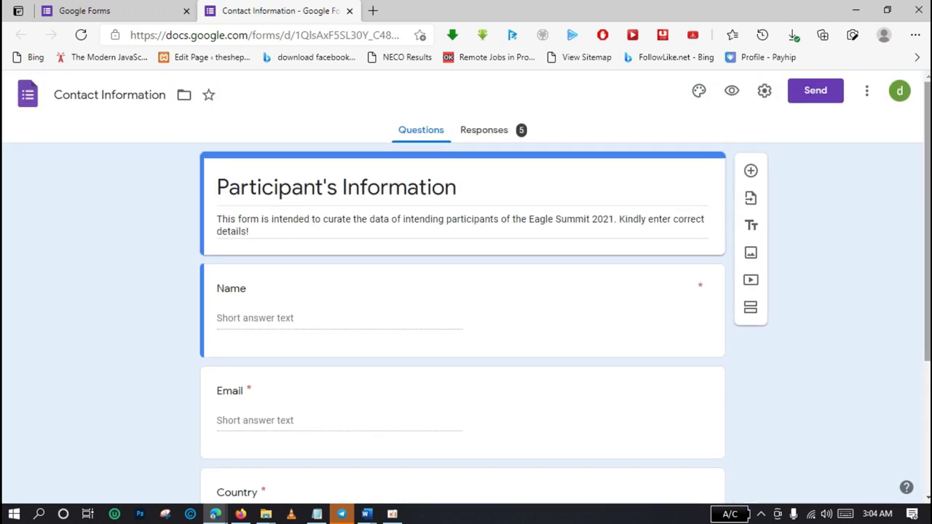
left_click(485, 133)
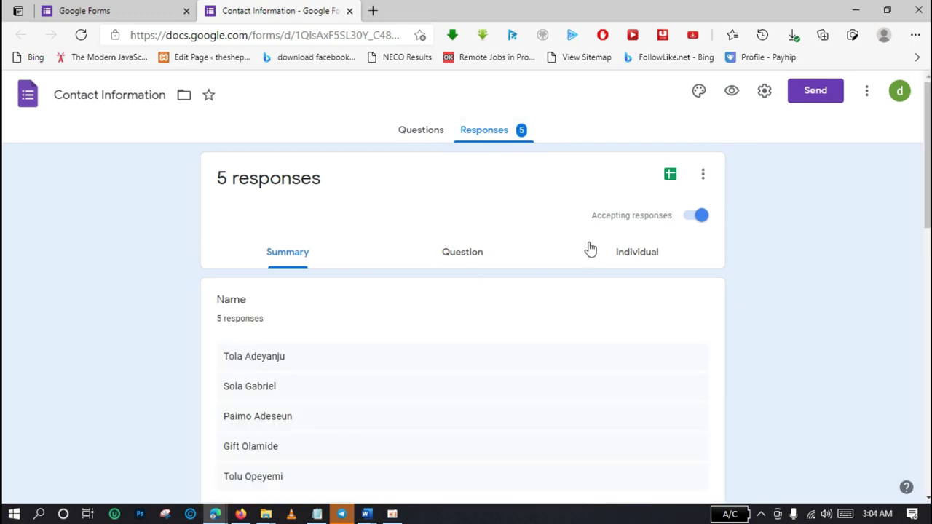
Scroll through the five collected responses in the Responses summary
scroll(278, 166, "down", 3)
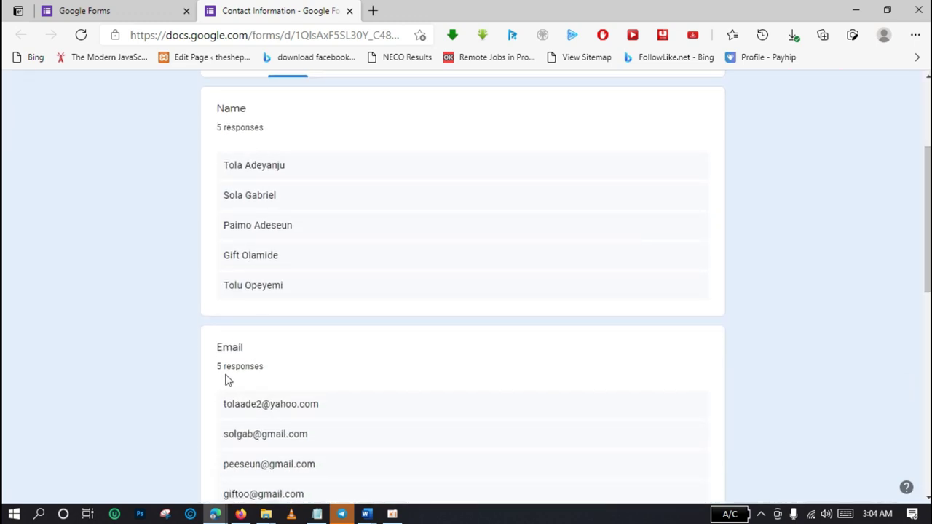
left_click_drag(927, 218, 928, 351)
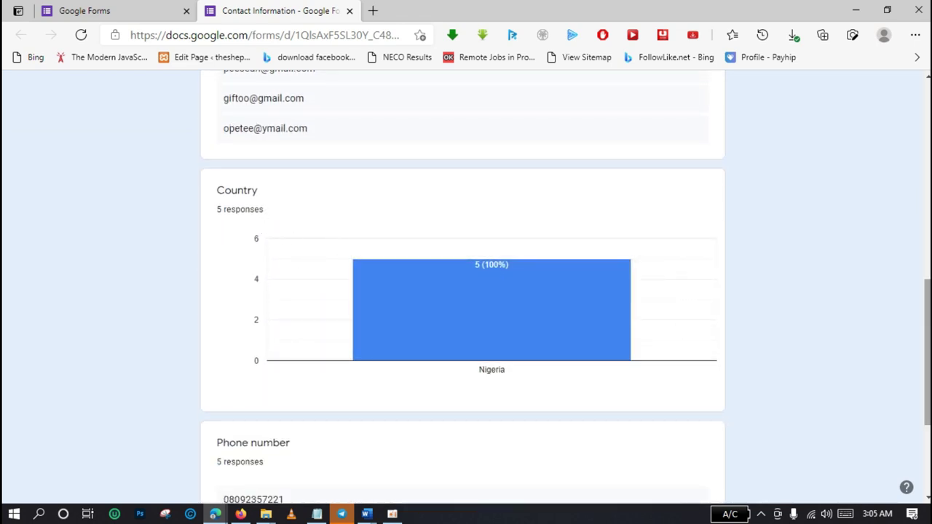
left_click_drag(926, 338, 928, 408)
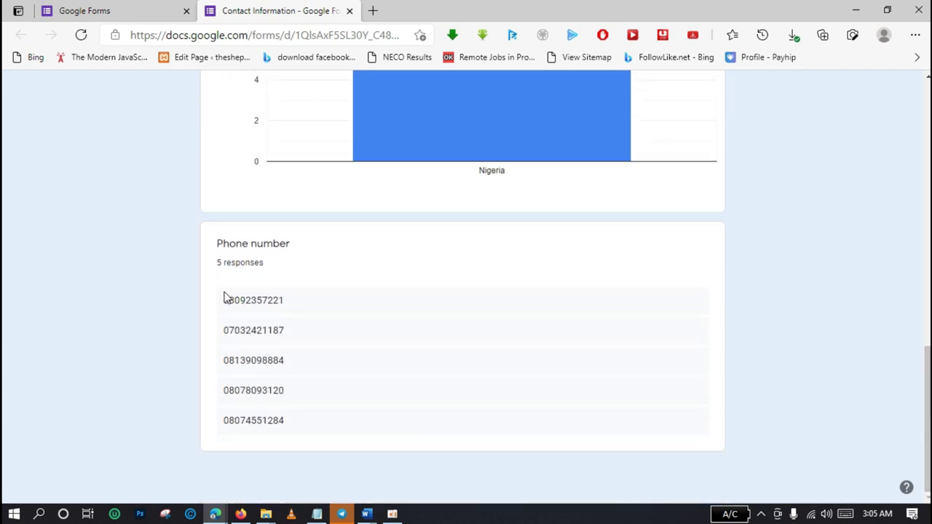
left_click_drag(927, 415, 927, 151)
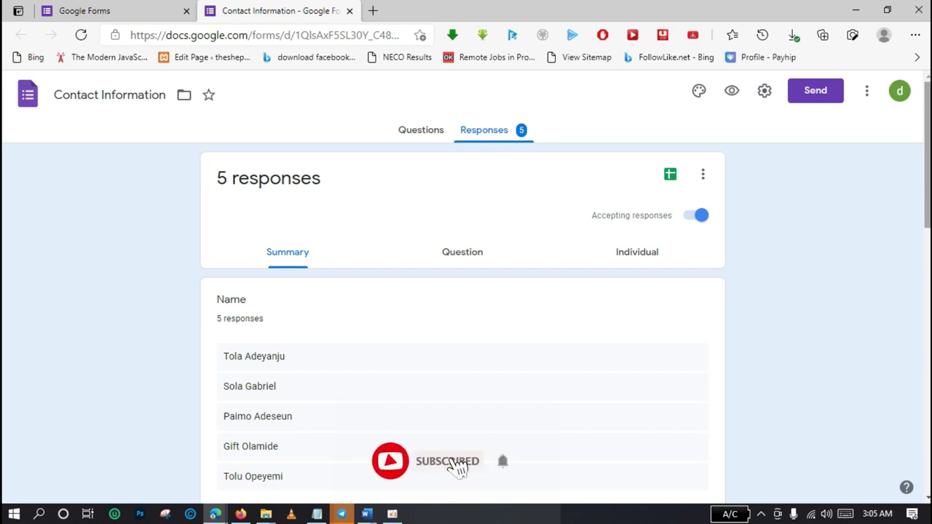
scroll(466, 284, "down", 2)
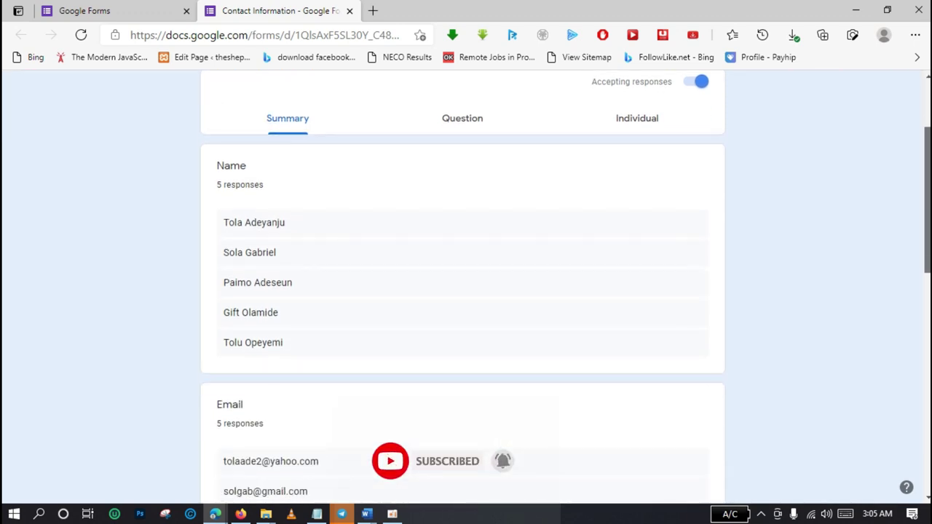
scroll(784, 174, "up", 3)
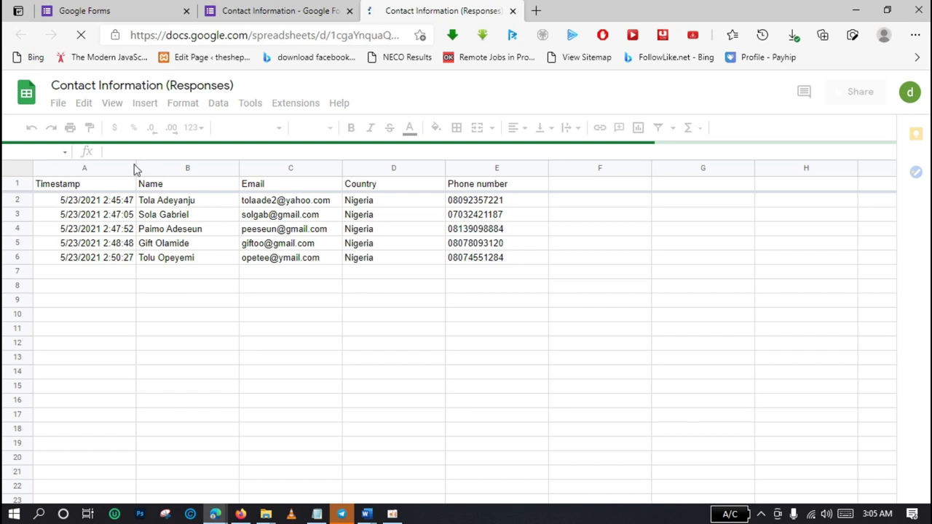
Switch between the form summary and the linked responses spreadsheet tab
left_click(295, 16)
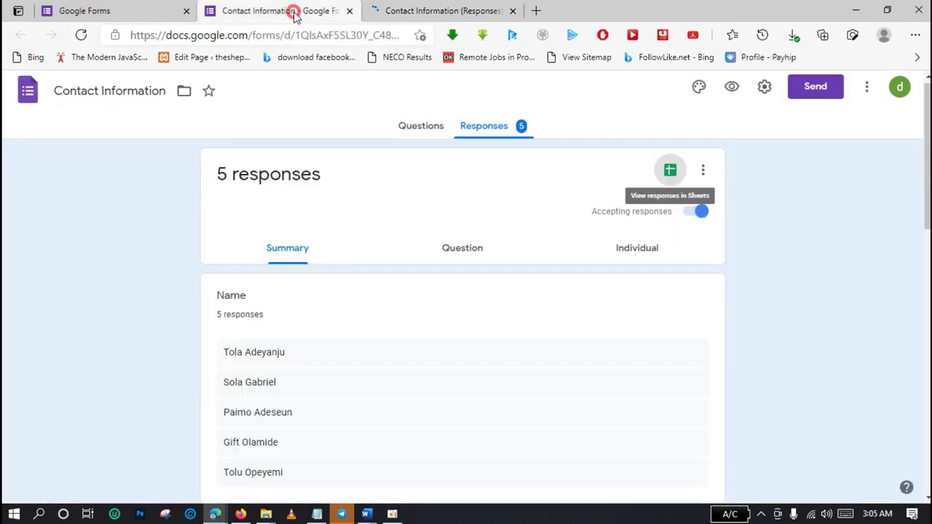
left_click(428, 13)
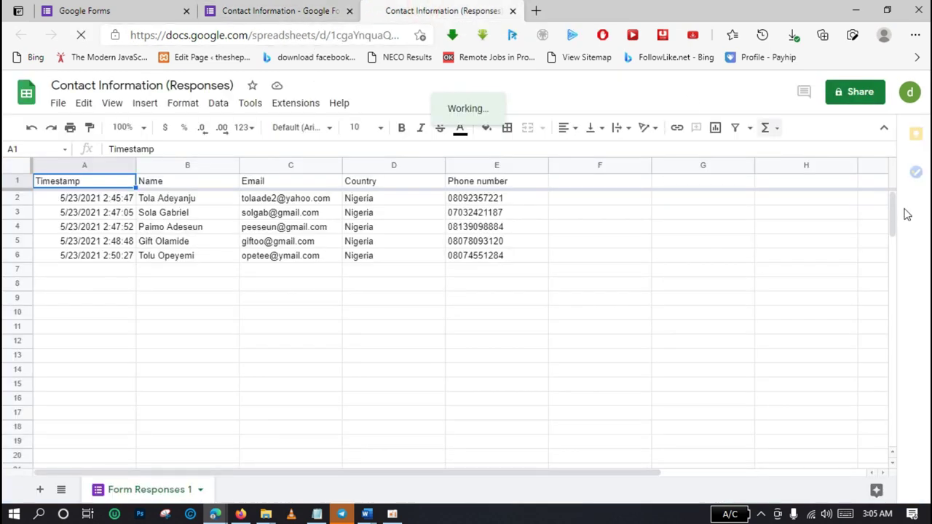
mouse_move(894, 210)
left_mouse_down()
mouse_move(896, 226)
mouse_move(897, 211)
left_mouse_up()
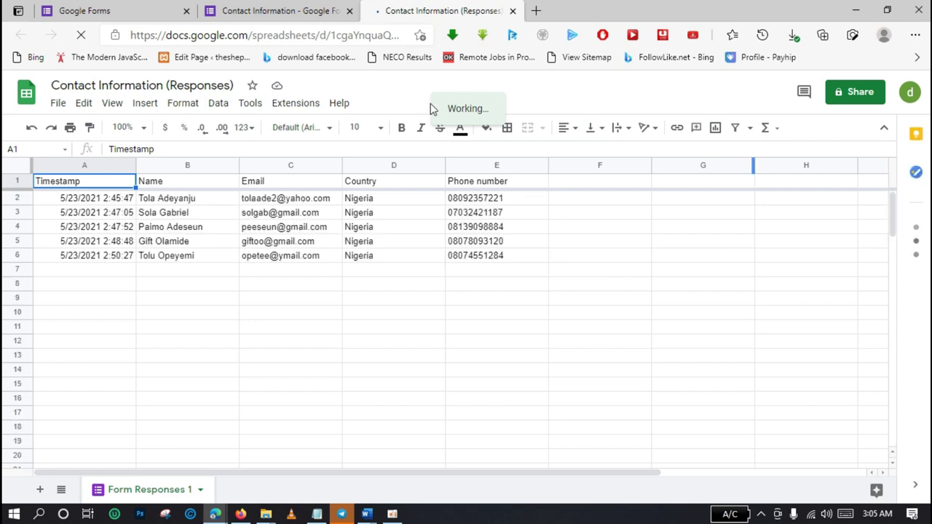
mouse_move(135, 166)
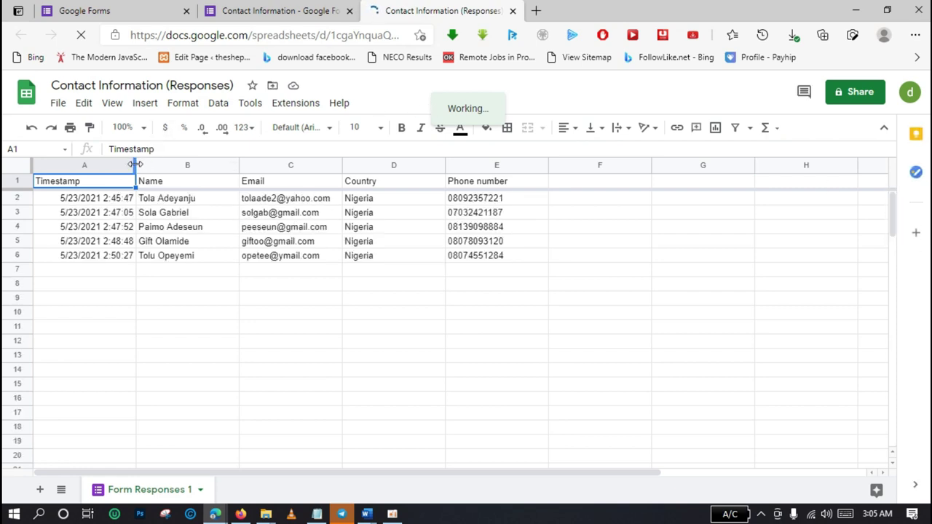
Widen columns A, B and C for Timestamp, Name and Email
left_click_drag(135, 164, 181, 165)
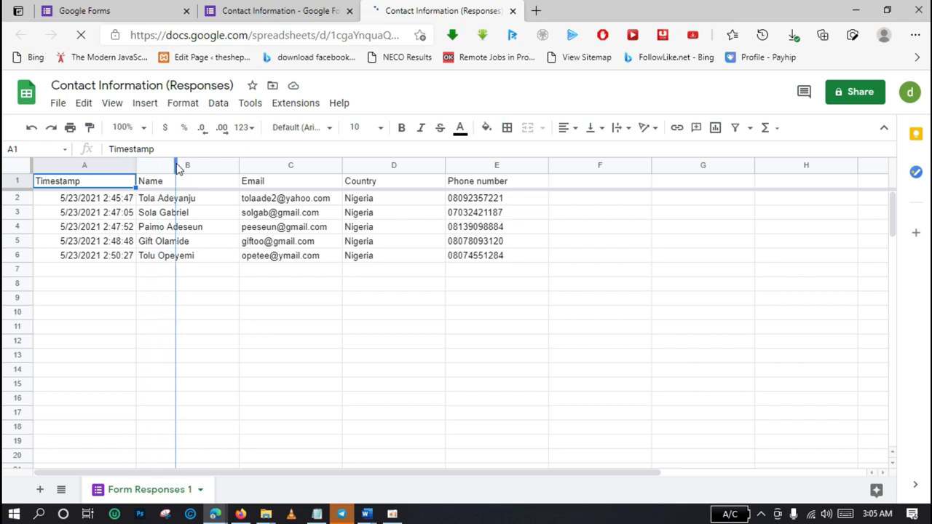
left_click_drag(182, 164, 182, 163)
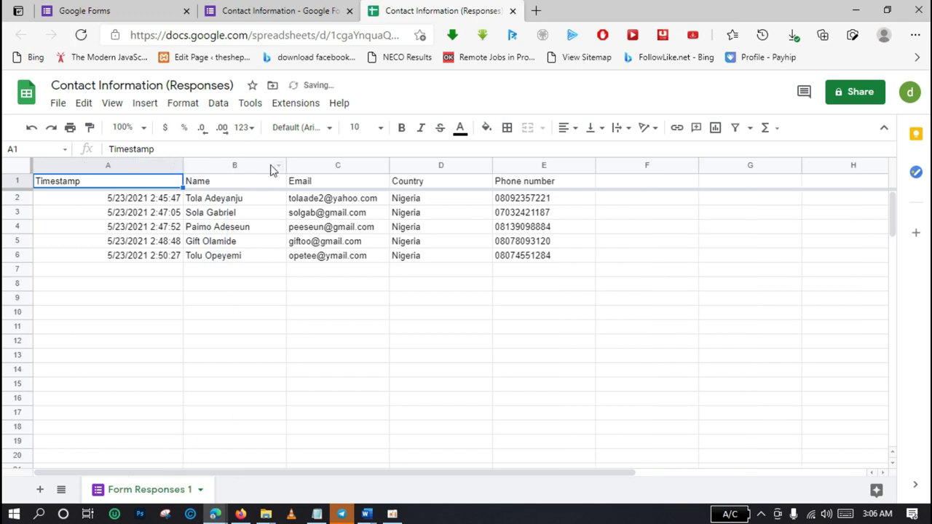
left_click_drag(283, 164, 325, 169)
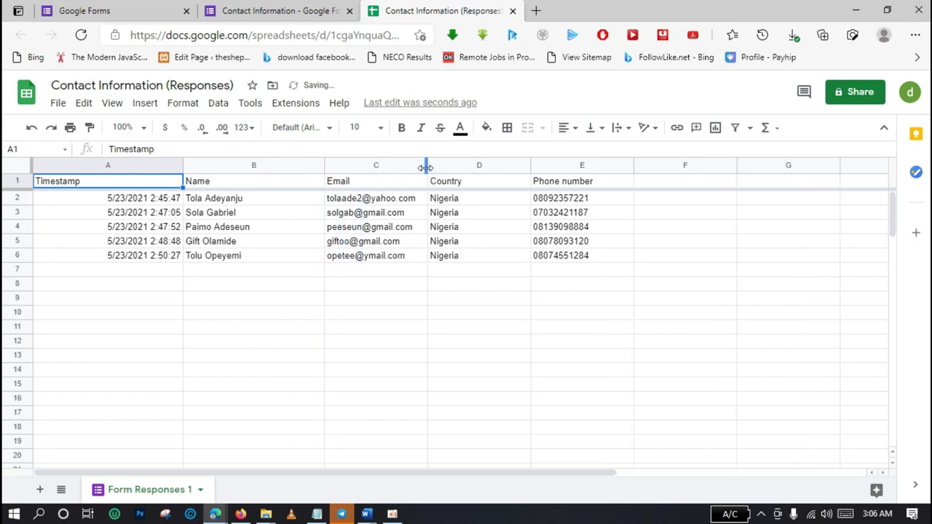
left_click_drag(426, 166, 452, 166)
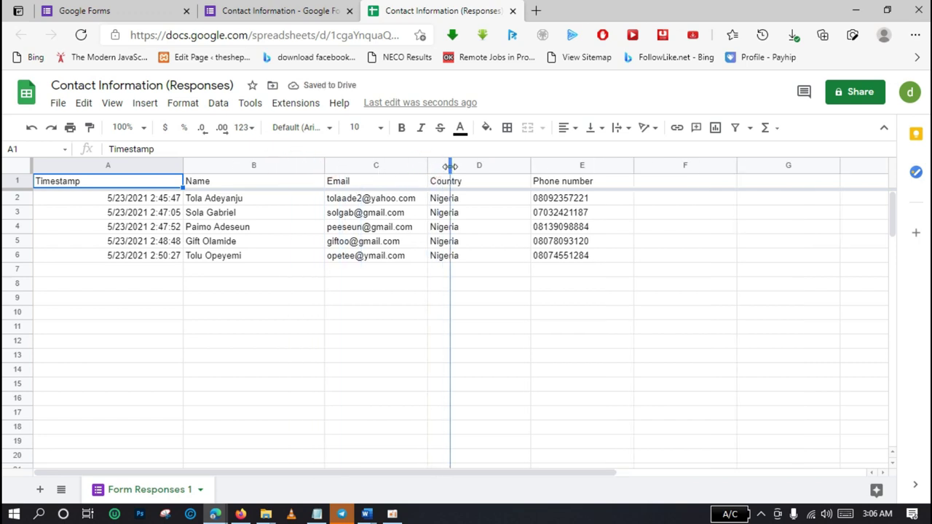
left_click(96, 198)
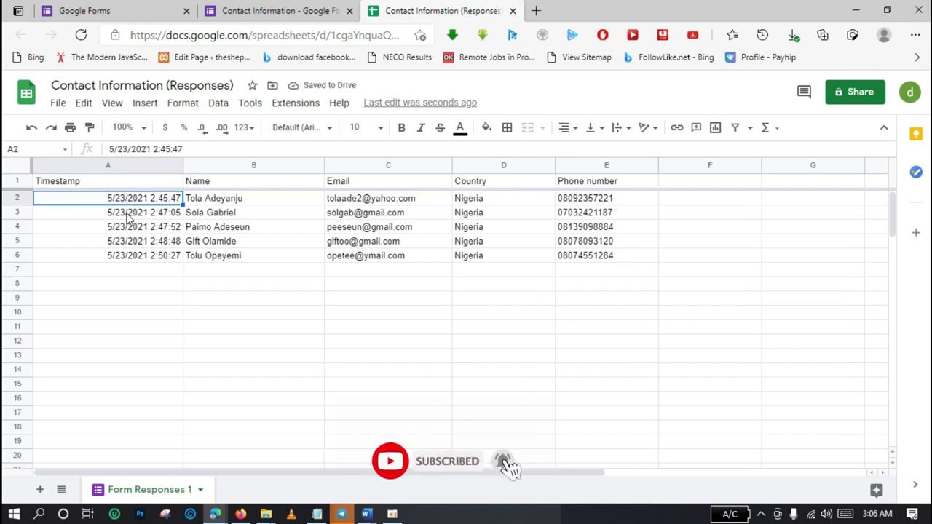
left_click(126, 213)
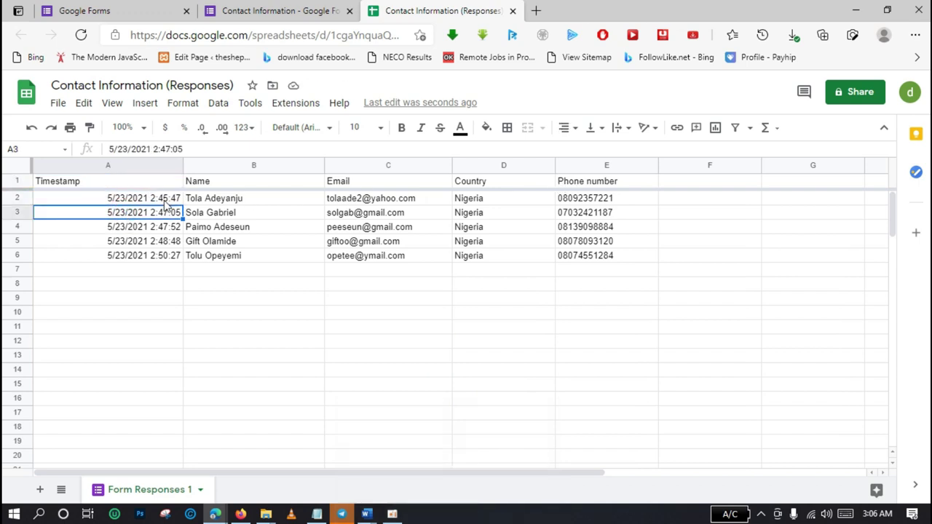
left_click(165, 202)
left_click(166, 214)
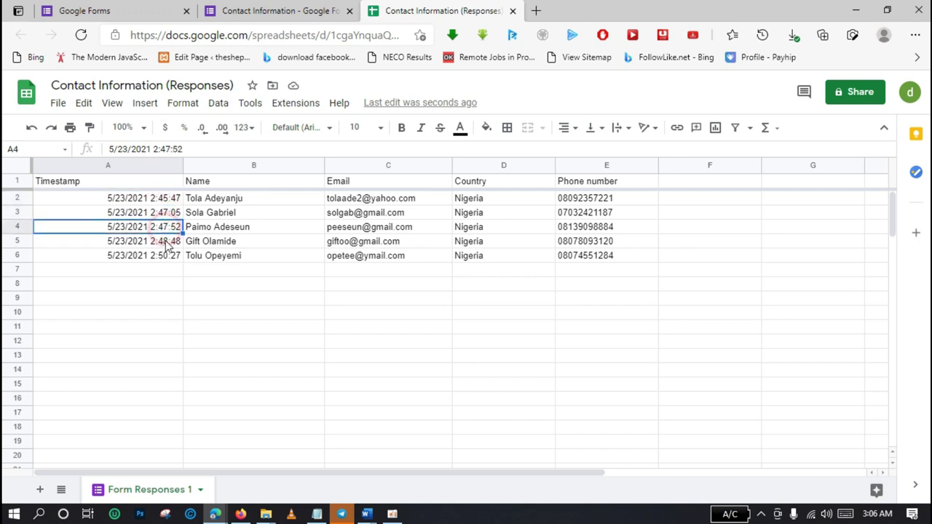
left_click(167, 243)
left_click(236, 260)
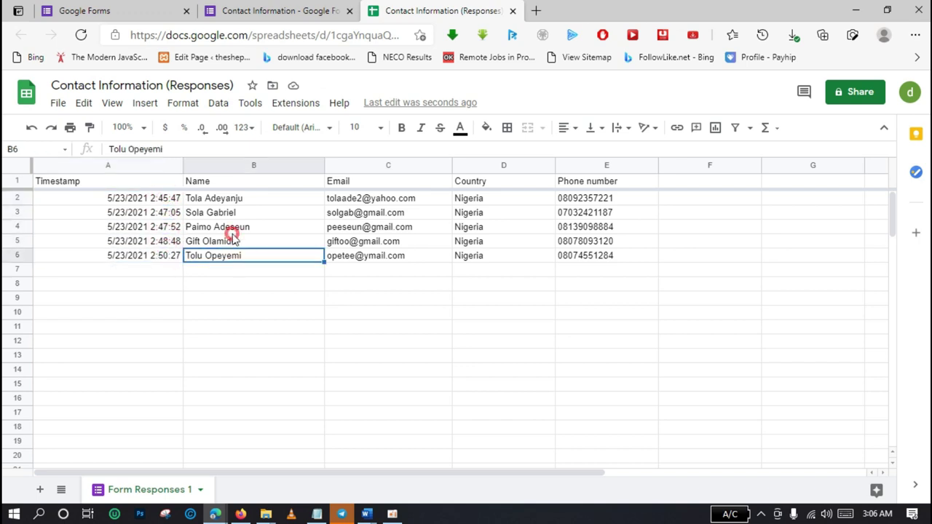
left_click(233, 228)
left_click(233, 200)
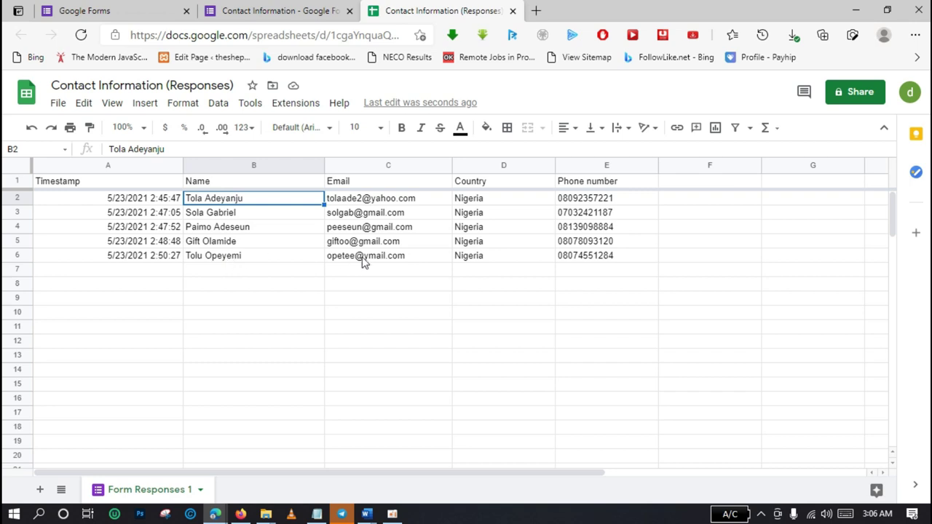
left_click(360, 198)
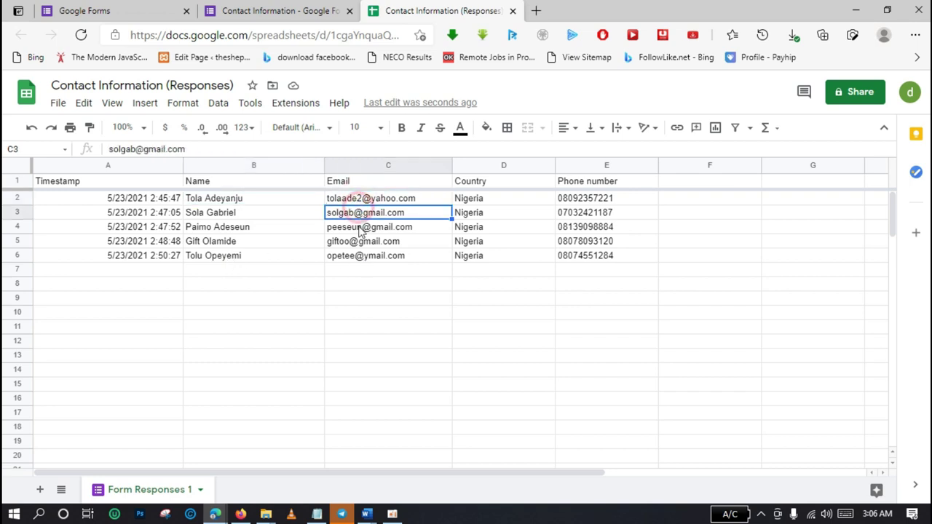
left_click(361, 227)
left_click(359, 256)
left_click(483, 198)
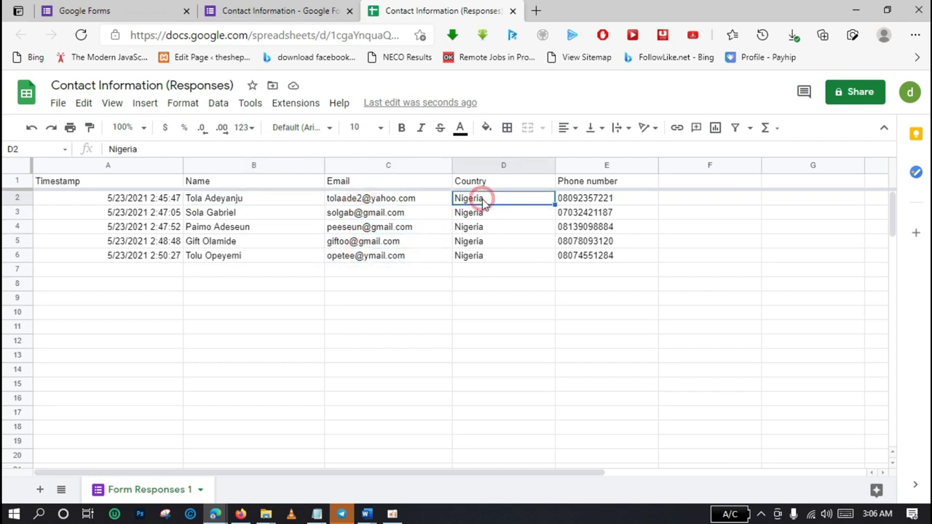
left_click(479, 227)
left_click(481, 241)
left_click(480, 227)
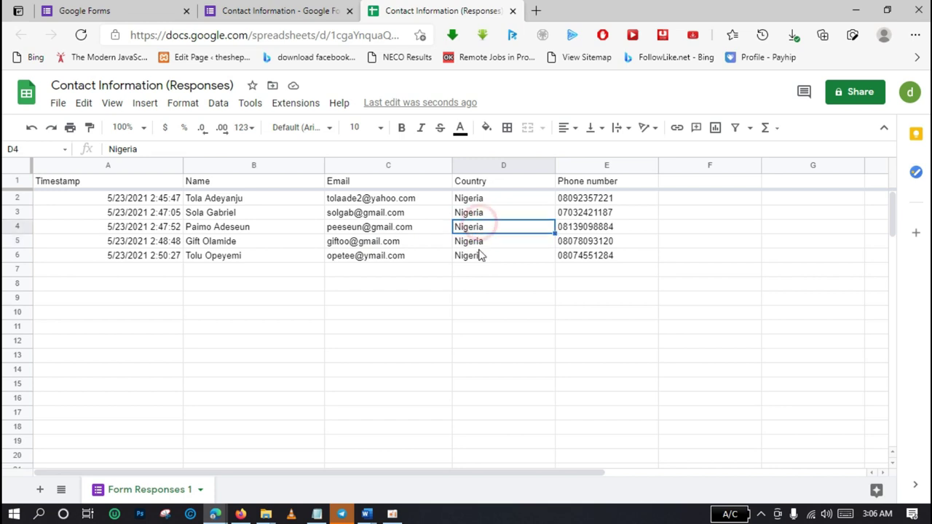
left_click(481, 255)
left_click(604, 199)
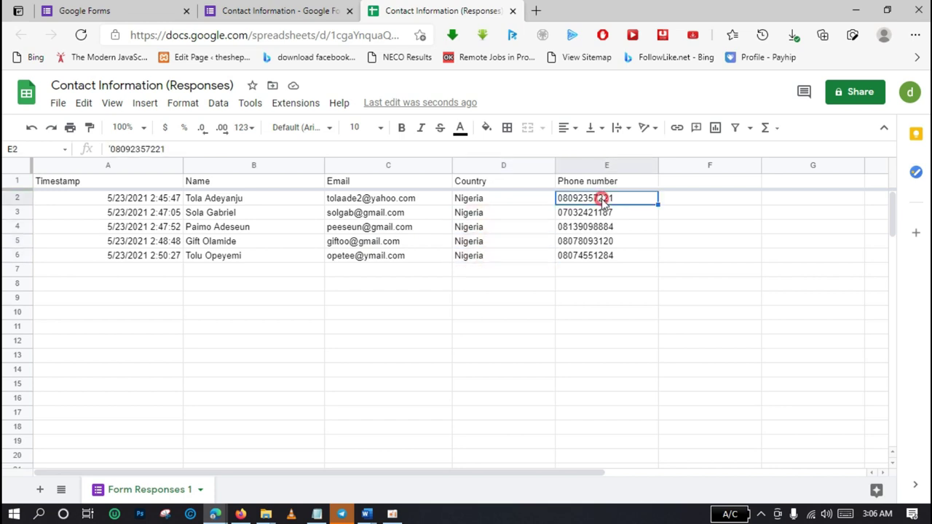
left_click(591, 257)
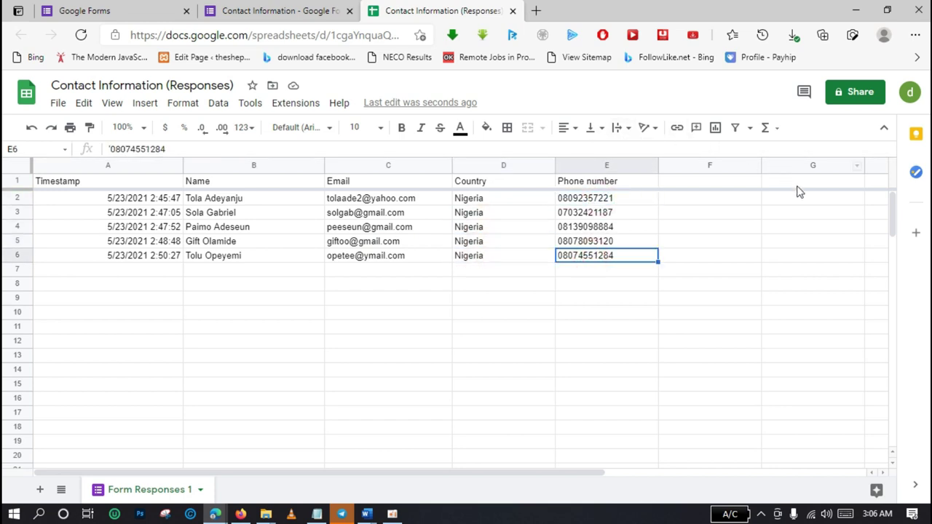